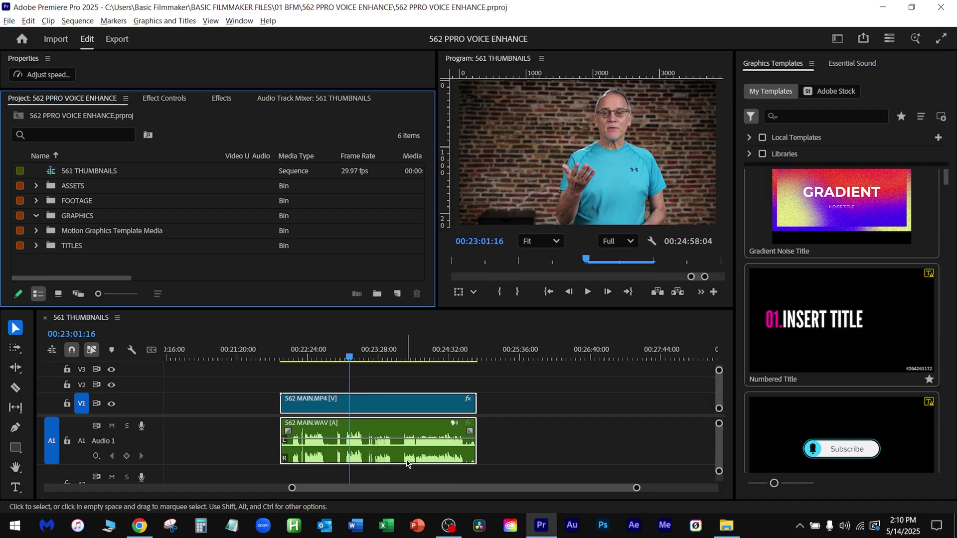
Step: Show Essential Sound for 562 MAIN.WAV, then close and reopen the panel from the Window menu
click(232, 458)
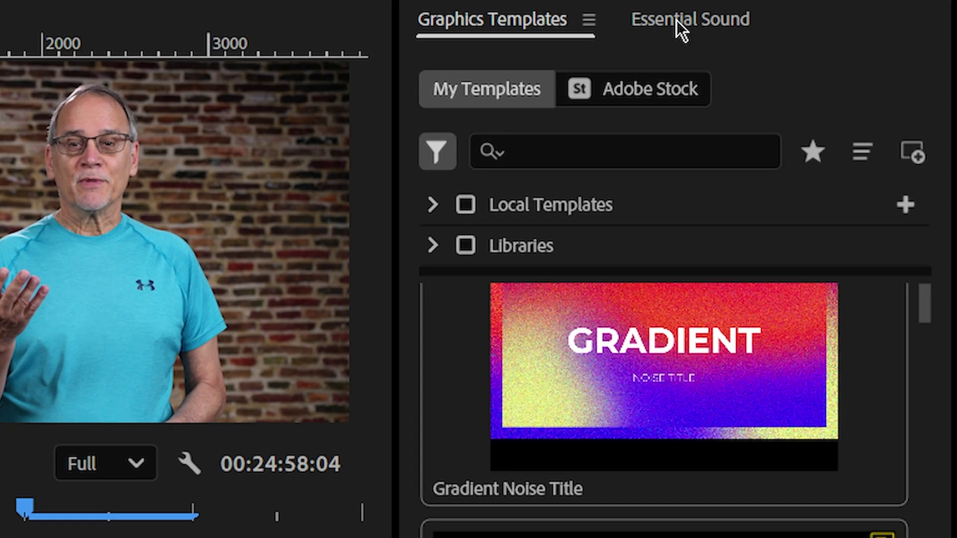
click(737, 35)
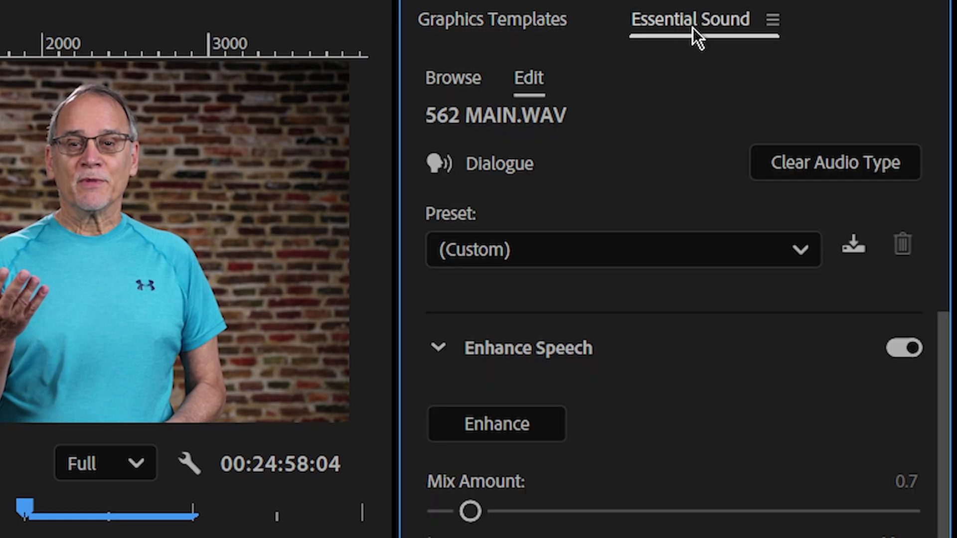
right_click(693, 27)
click(687, 43)
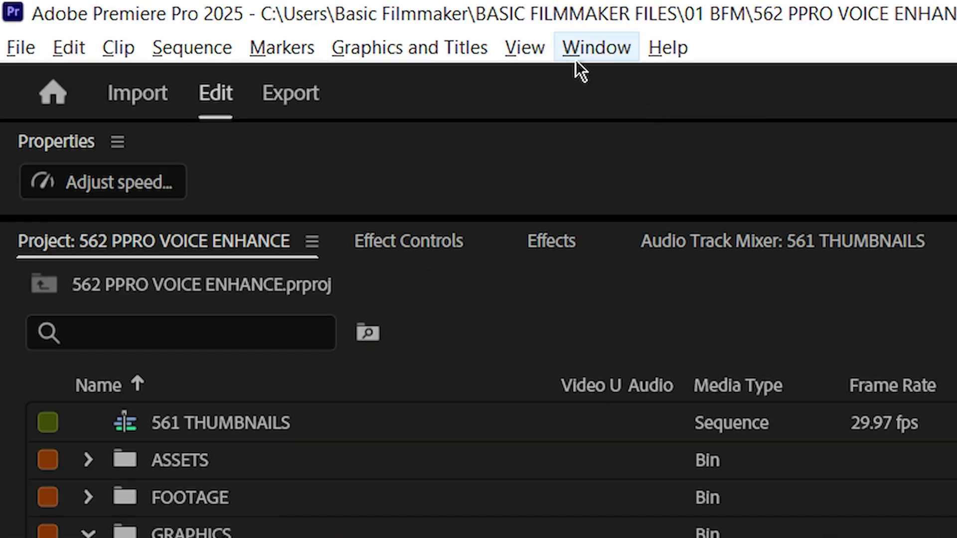
click(588, 56)
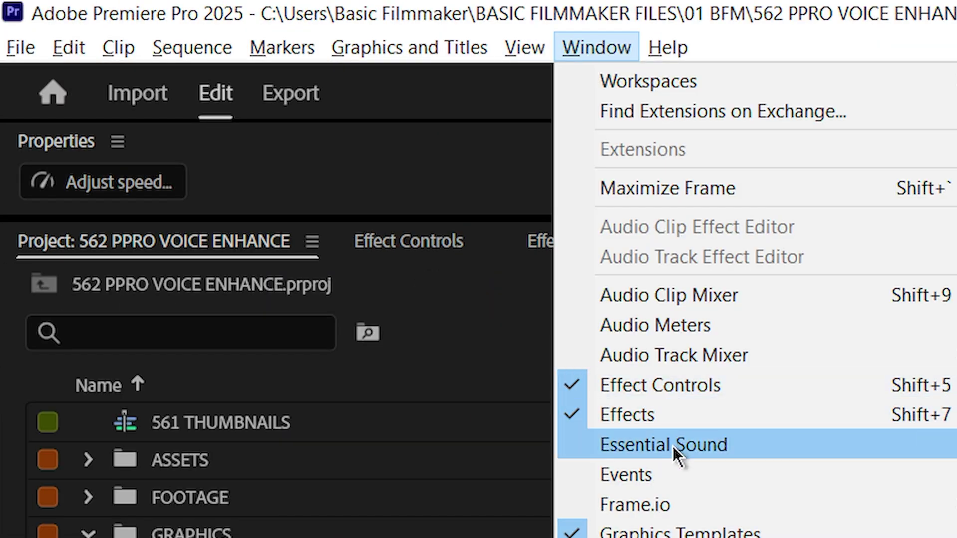
click(746, 437)
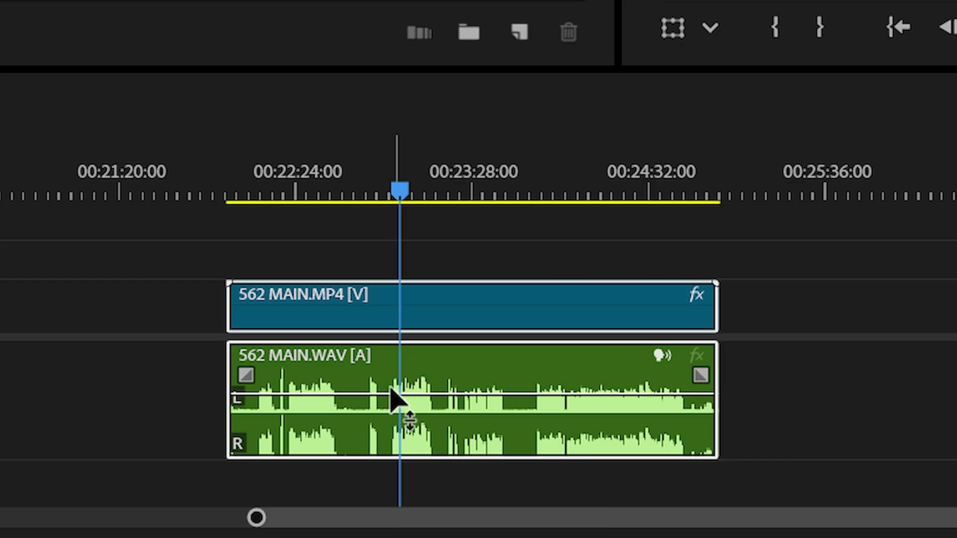
Step: Check the dialogue clip's Loudness reading of -21.68 LUFS, marked Not Matched
mouse_move(397, 398)
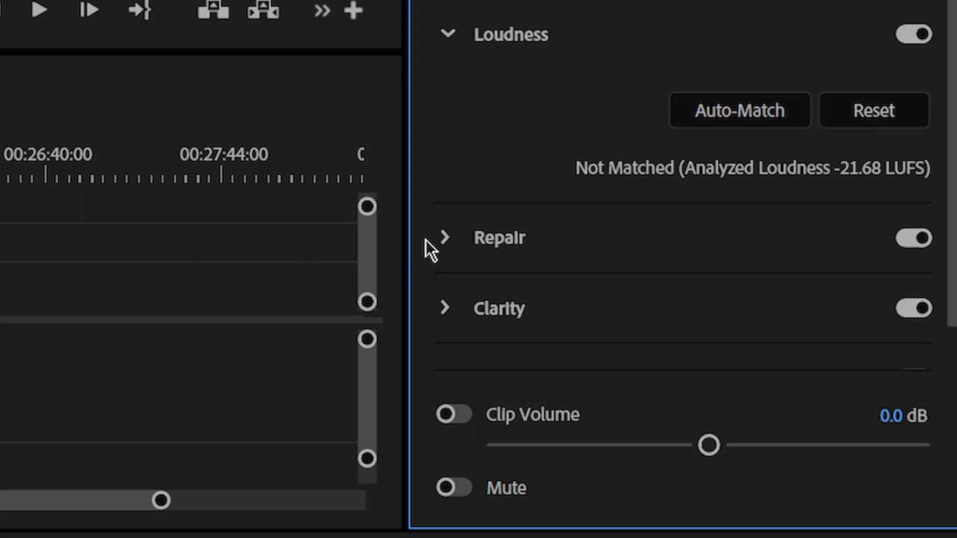
Step: Auto-match the dialogue clip to -23 LUFS, then bring up the Window menu from the timeline
click(733, 115)
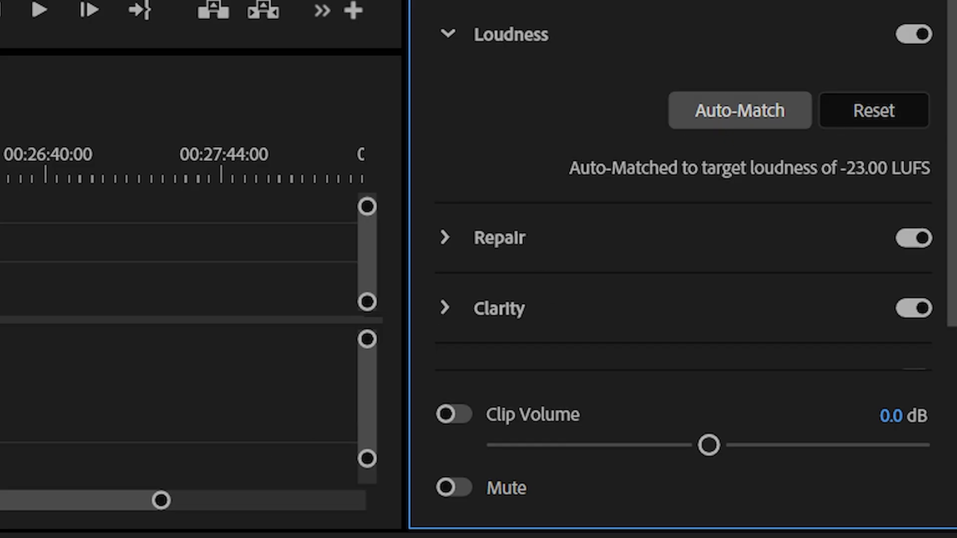
click(199, 100)
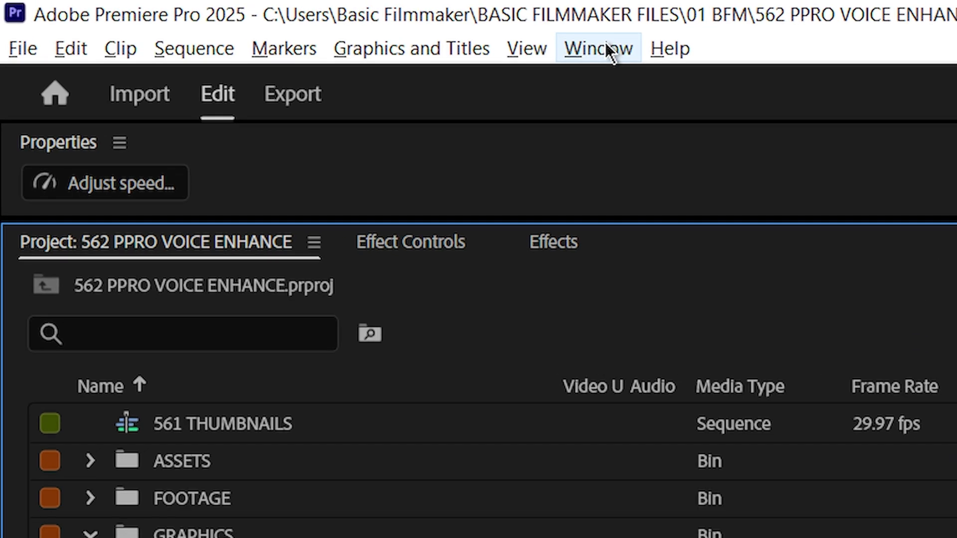
click(242, 18)
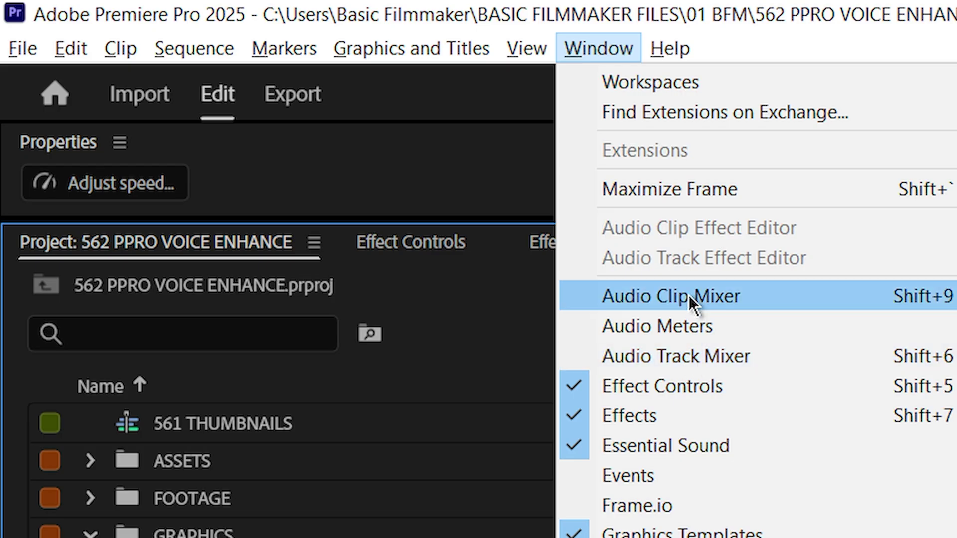
Step: Open the Audio Track Mixer for 561 THUMBNAILS and collapse its effects and sends section
click(699, 352)
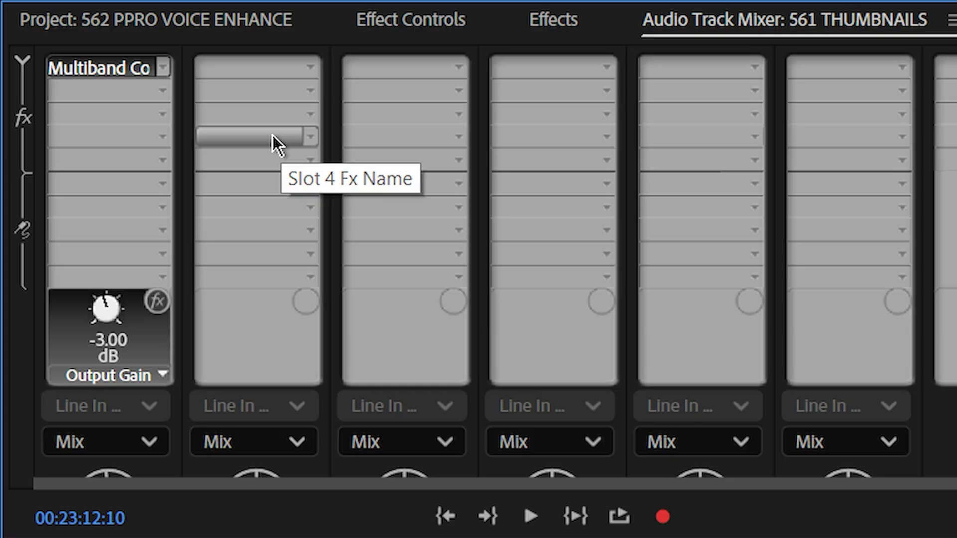
click(21, 61)
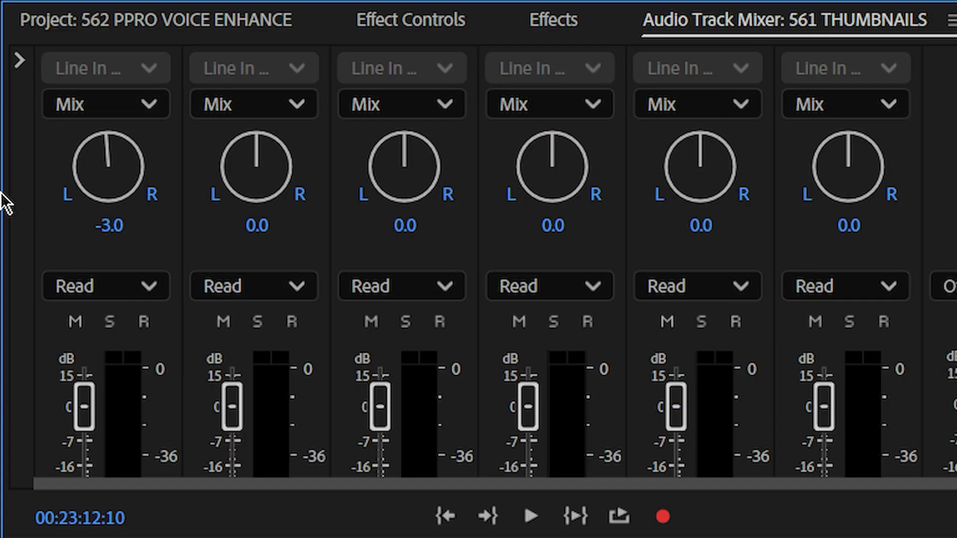
scroll(216, 316, down, 5)
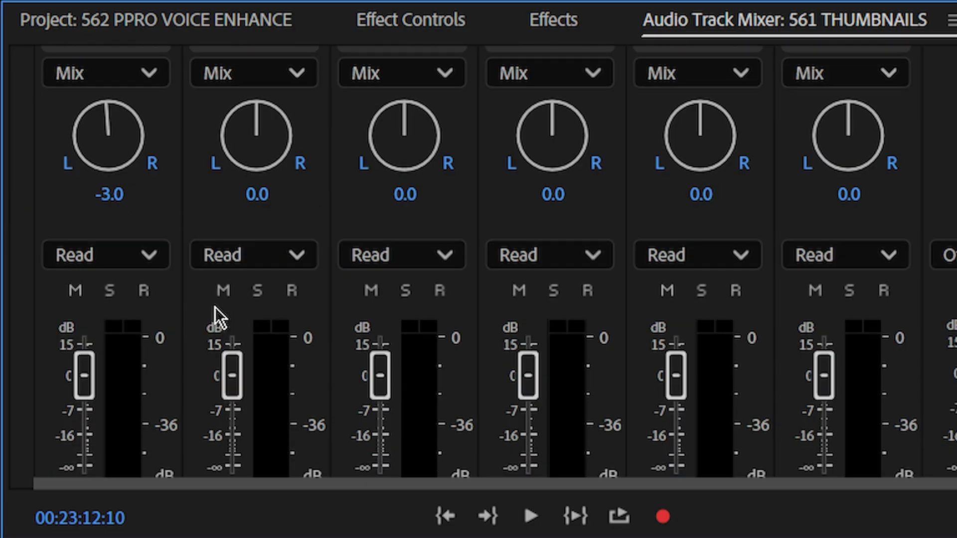
scroll(163, 357, up, 5)
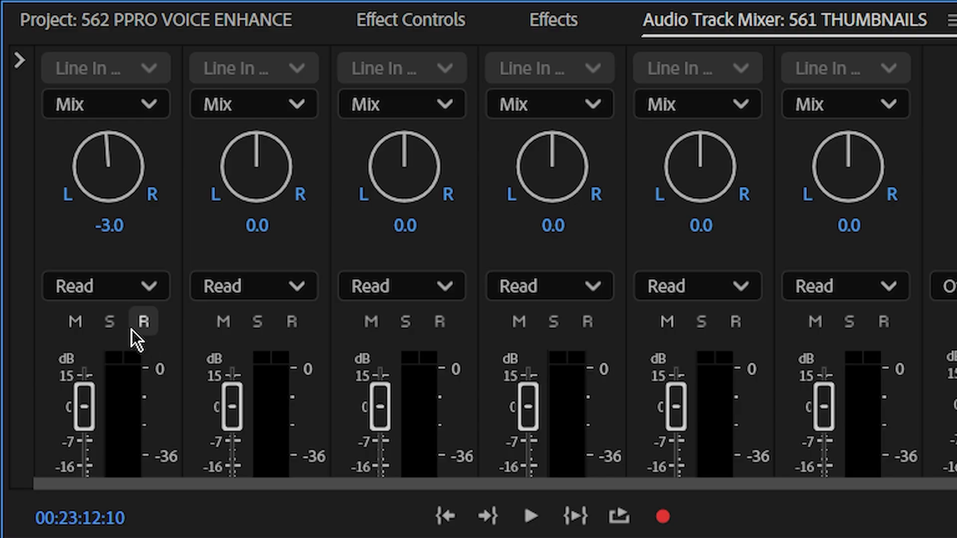
Step: Reveal the effect inserts, select Audio 1's Multiband Compressor, and browse track 2's effects without adding any
click(22, 66)
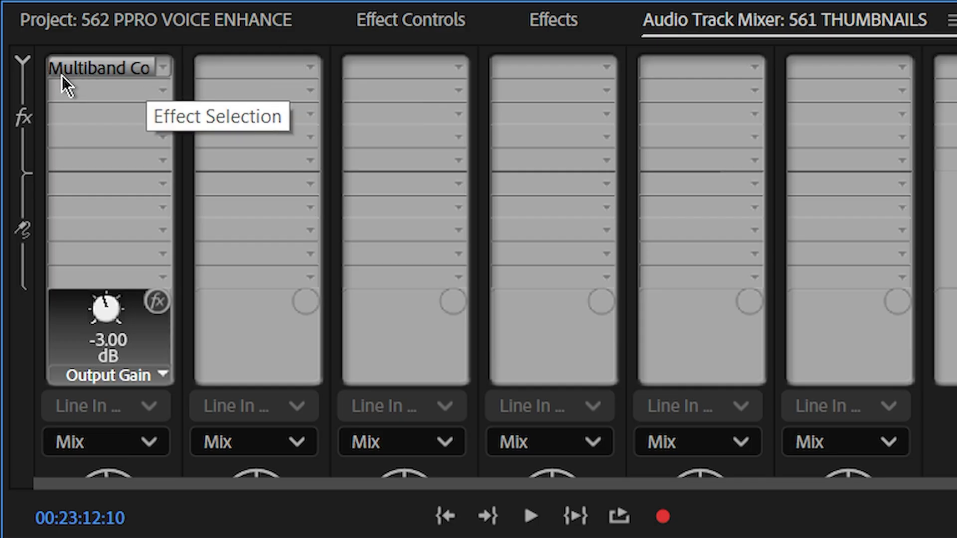
click(150, 69)
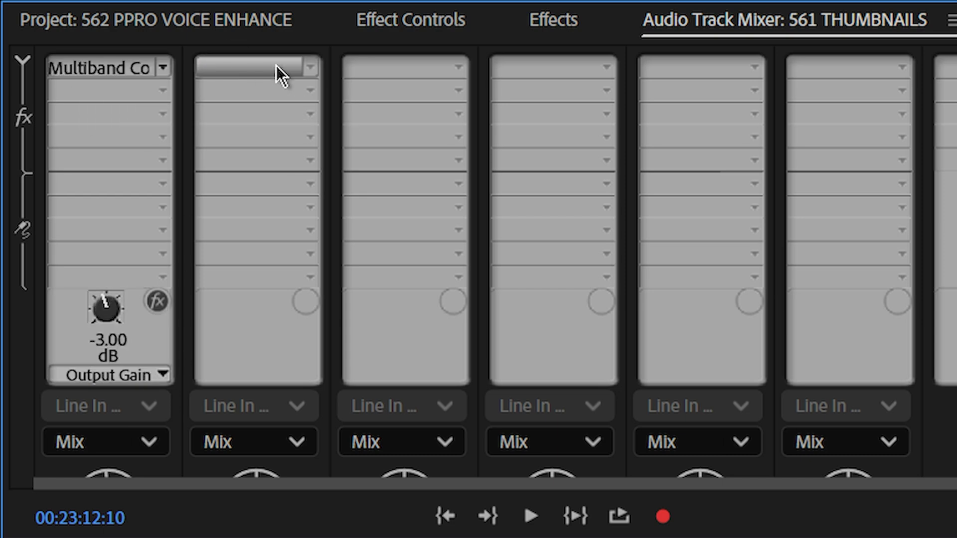
click(310, 63)
mouse_move(327, 149)
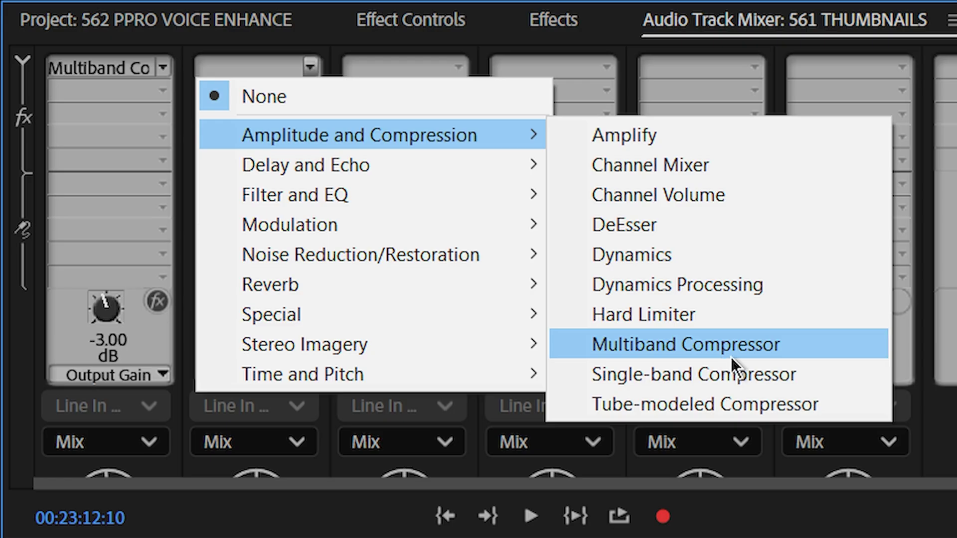
click(110, 66)
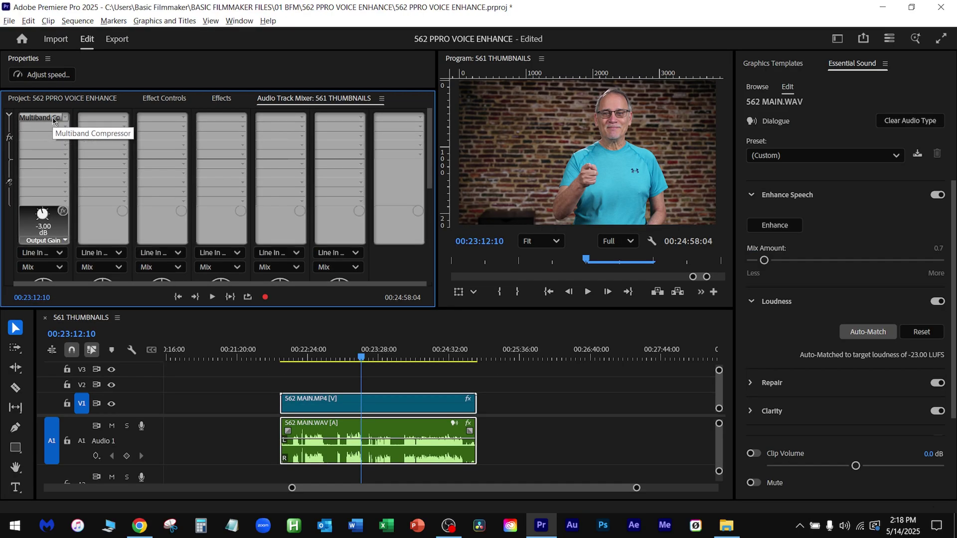
Step: Set the Multiband Compressor's output gain to 0 dB, then back to -3 dB
double_click(53, 117)
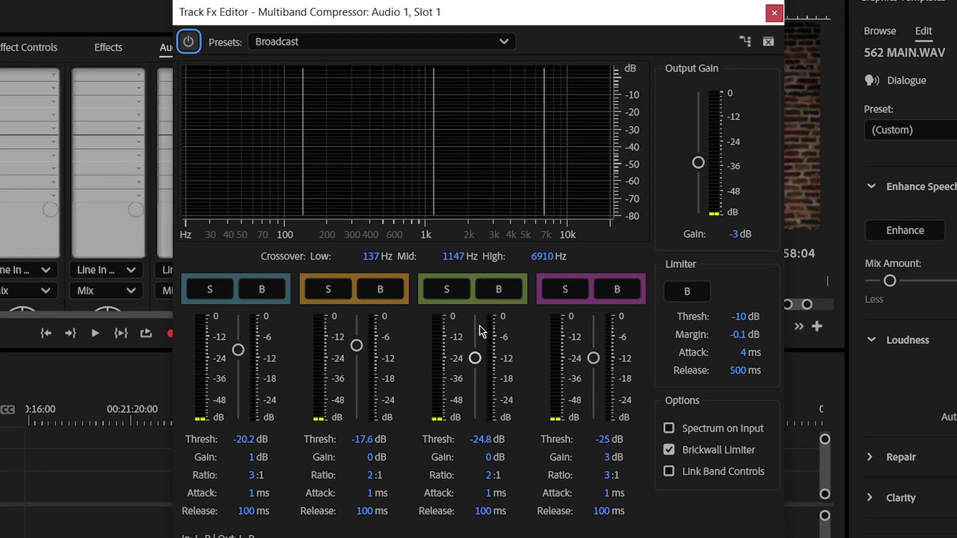
click(733, 234)
text(0)
key(Return)
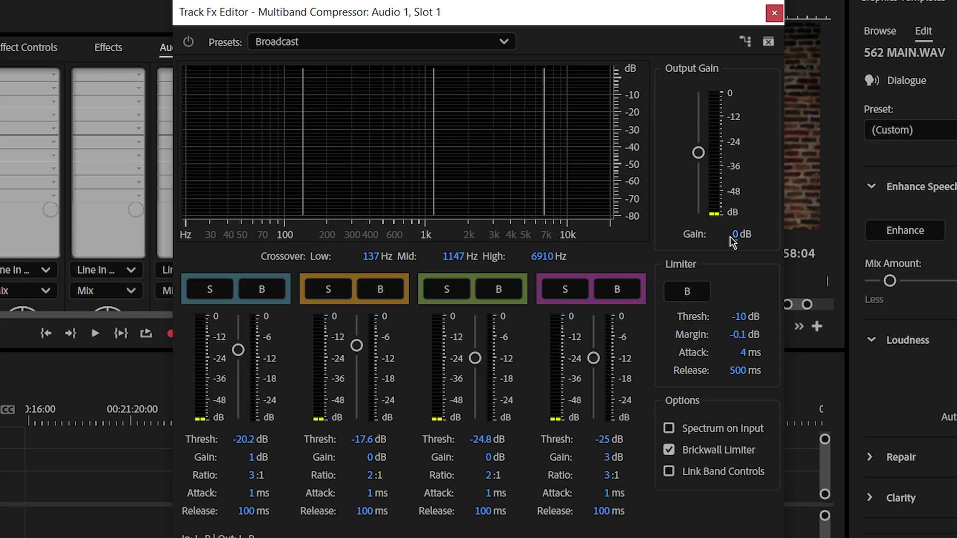
click(732, 235)
text(-3)
key(Return)
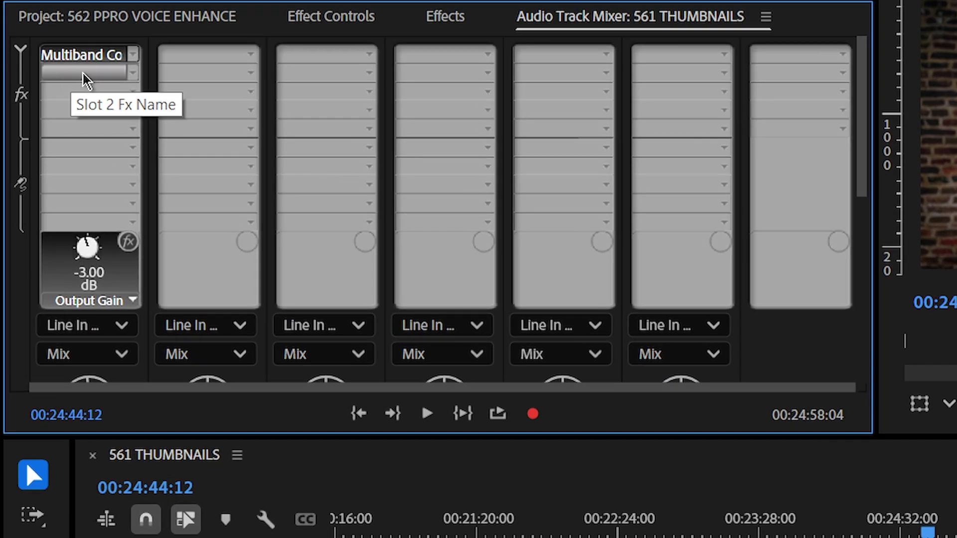
click(132, 74)
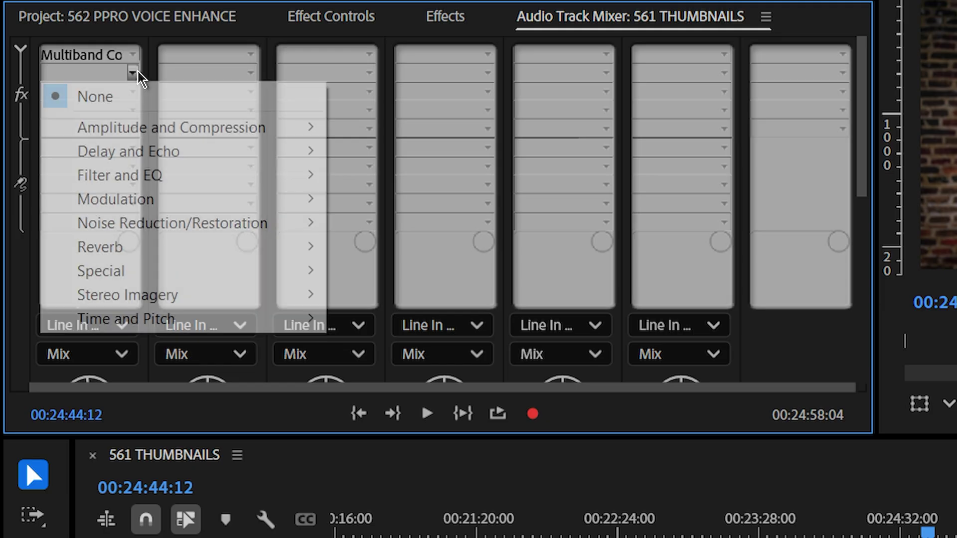
mouse_move(157, 133)
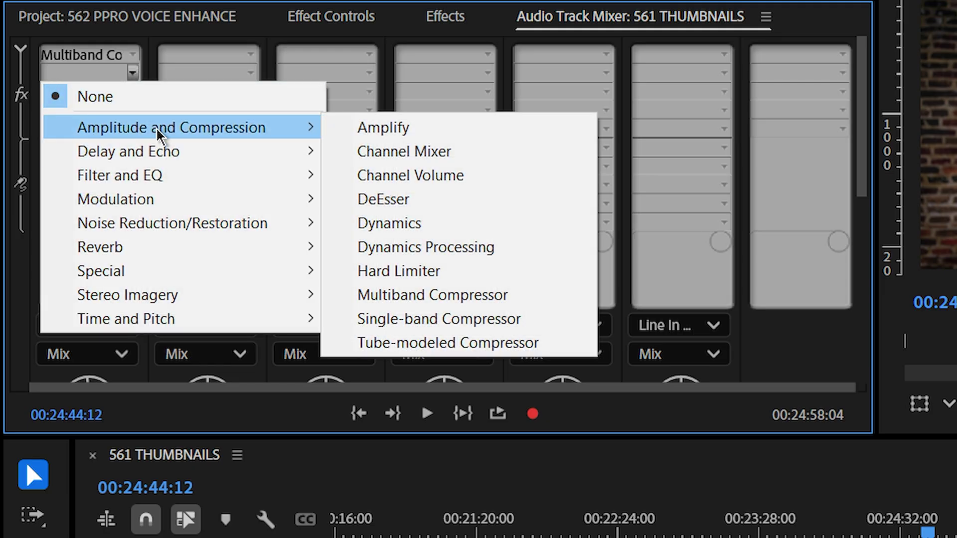
mouse_move(128, 232)
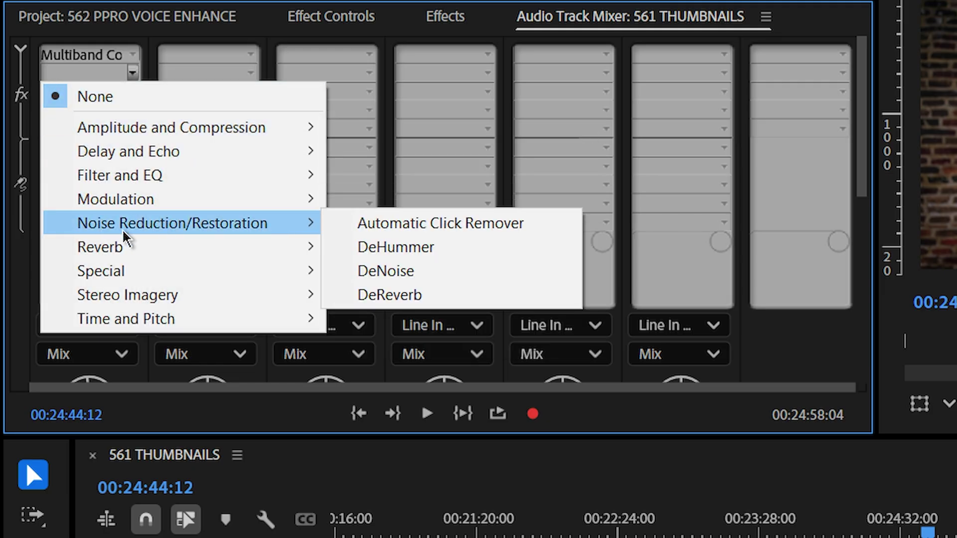
click(352, 224)
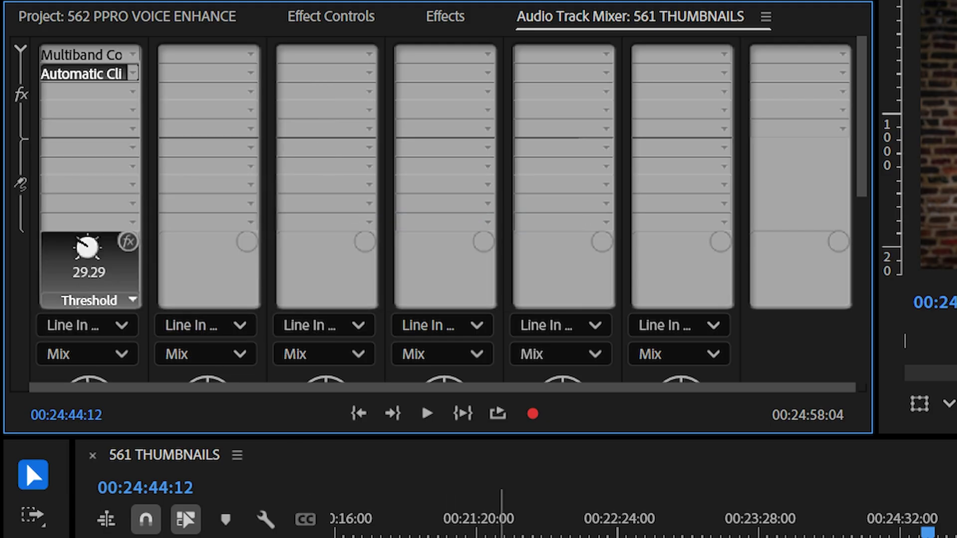
click(832, 514)
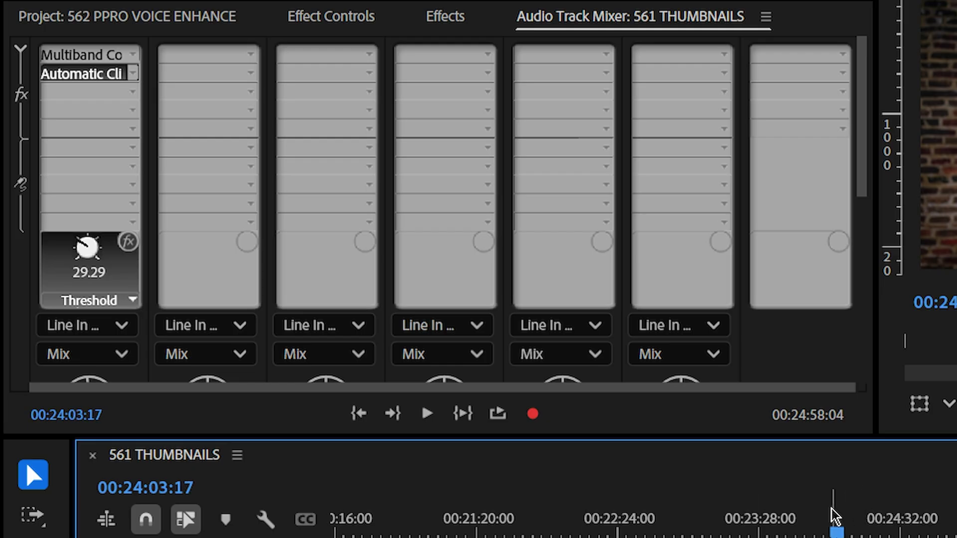
key(space)
click(132, 92)
mouse_move(179, 320)
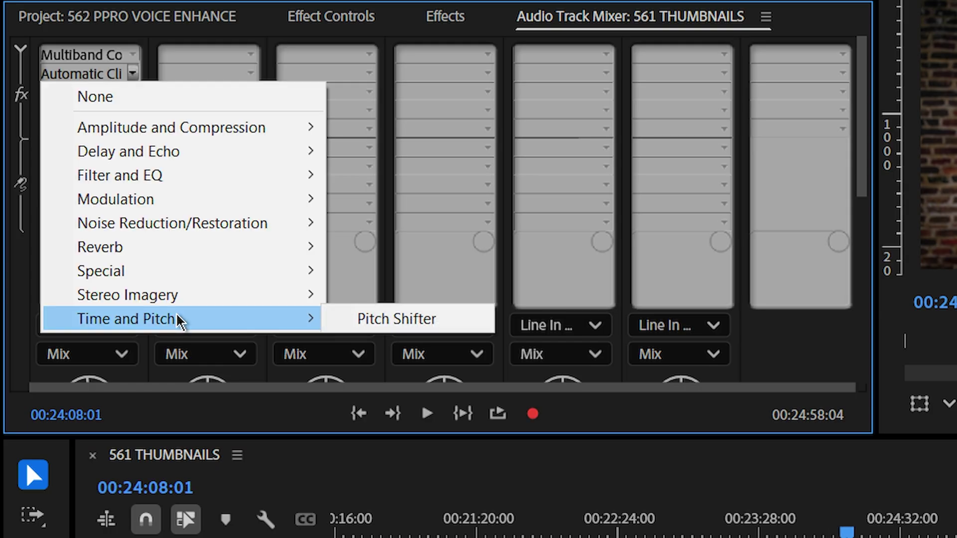
click(397, 319)
right_click(45, 73)
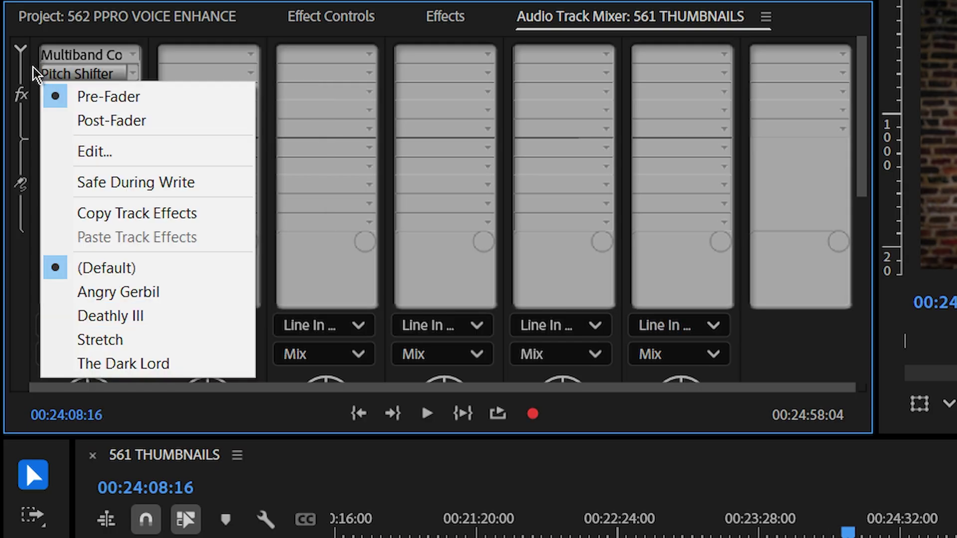
click(21, 82)
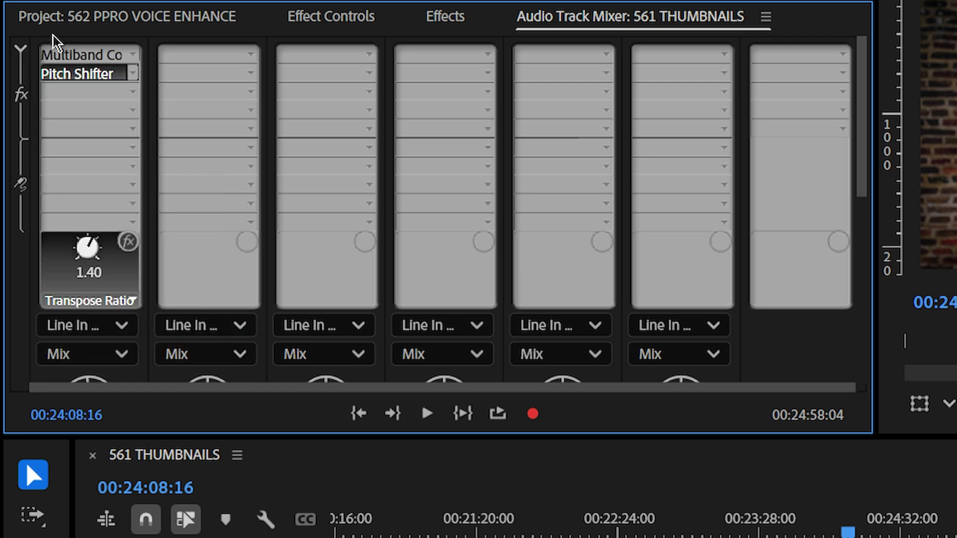
click(132, 73)
click(127, 95)
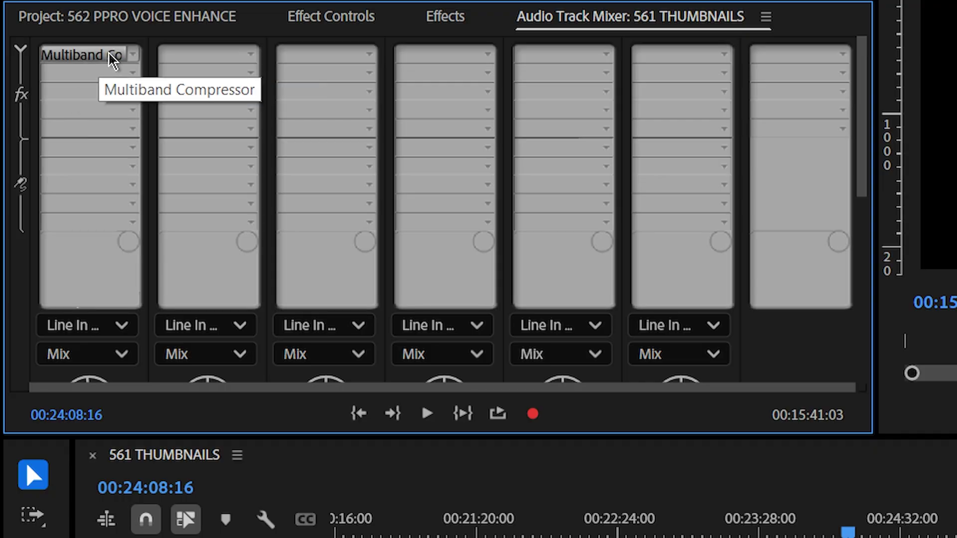
click(134, 57)
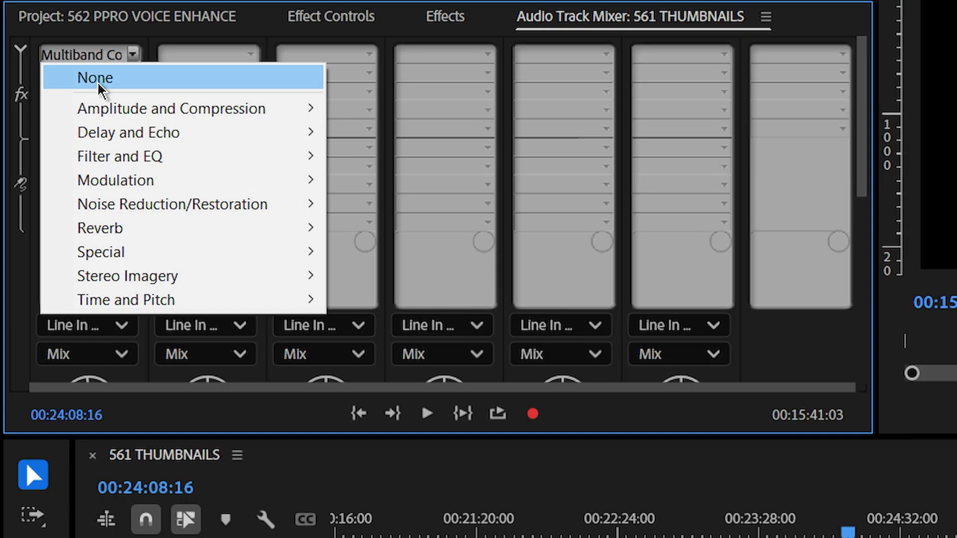
click(363, 299)
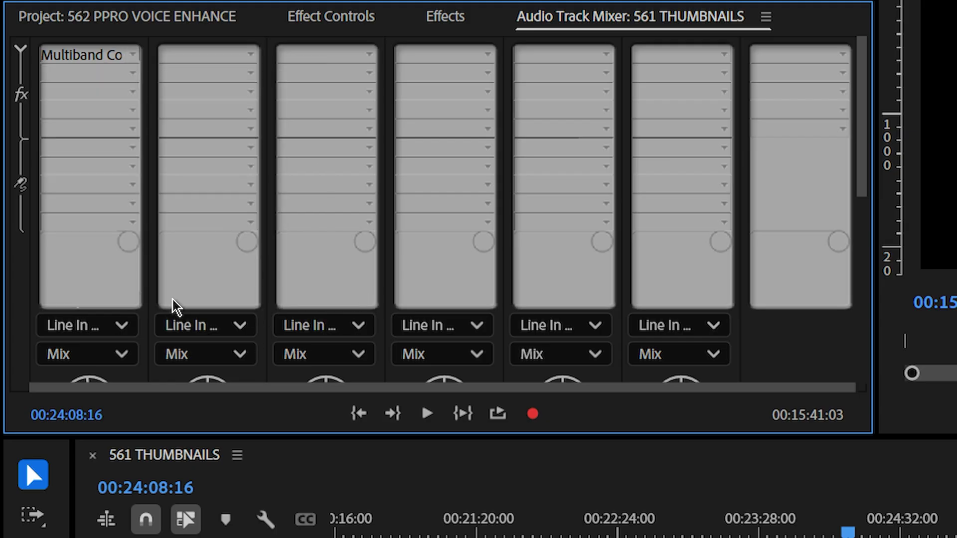